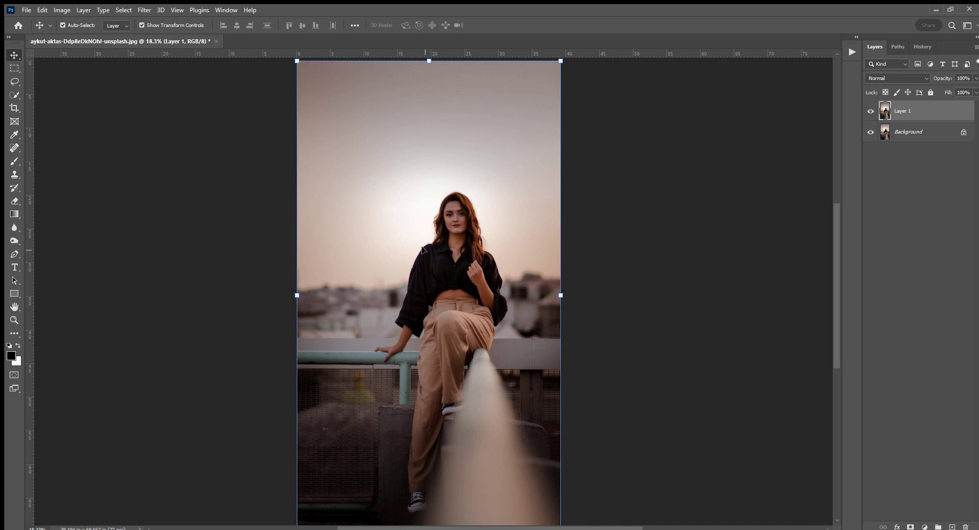
key("i")
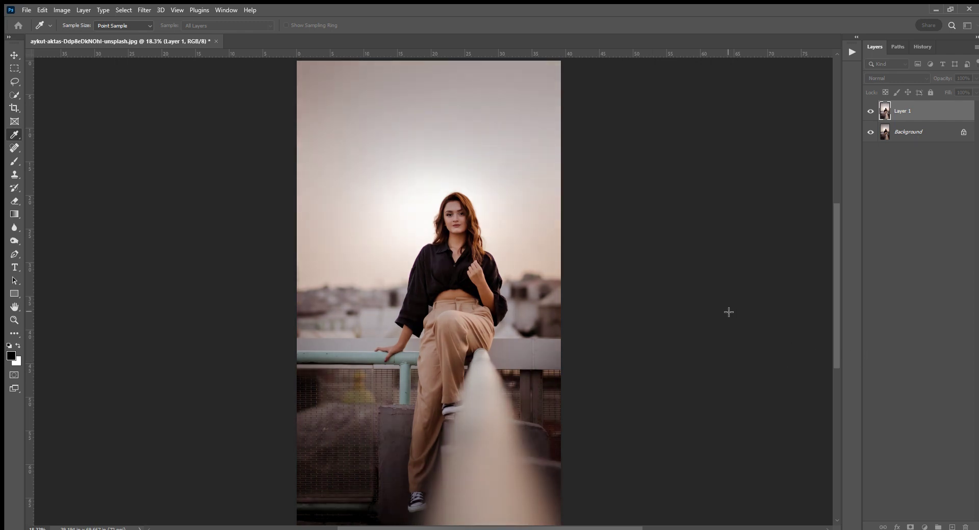
key("v")
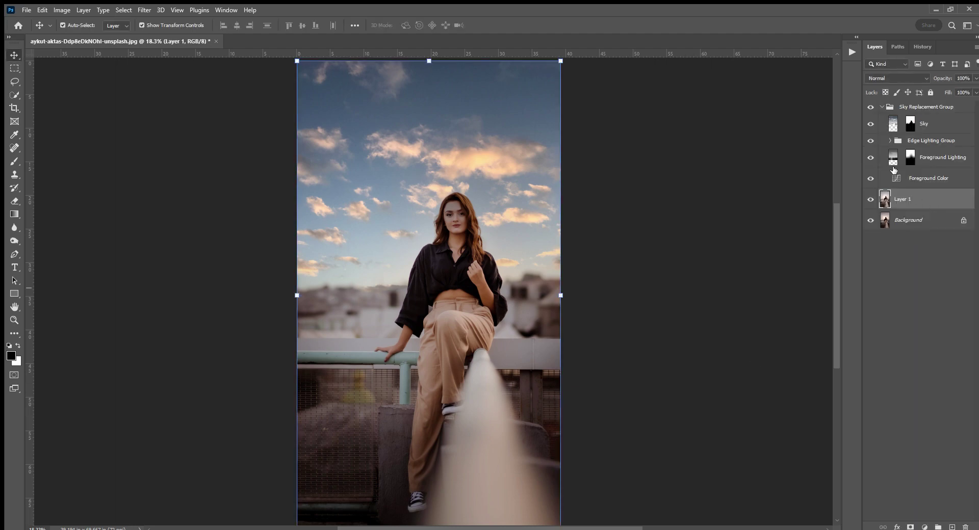
Step: Hide the Foreground Lighting layer in the Sky Replacement Group after comparing the image with and without it
left_click(874, 163)
left_click(870, 157)
left_click(871, 157)
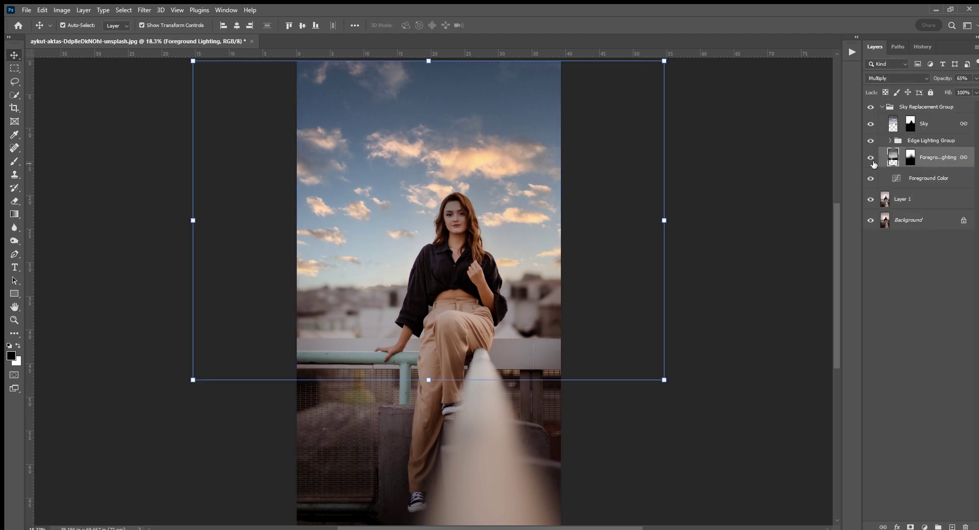
left_click(871, 158)
Step: Lower the Sky layer's opacity to 55% after comparing the image with and without it
left_click(890, 128)
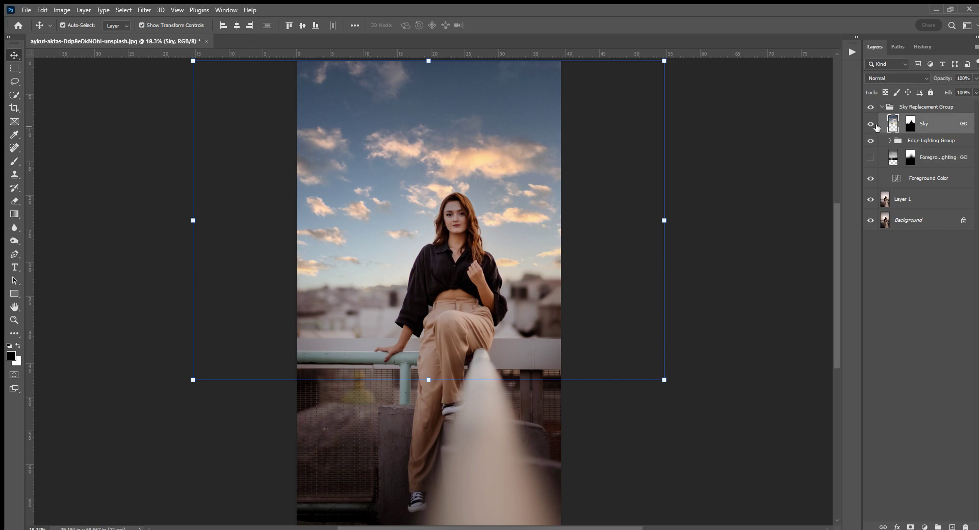
left_click(871, 123)
left_click(871, 123)
key("5")
key("5")
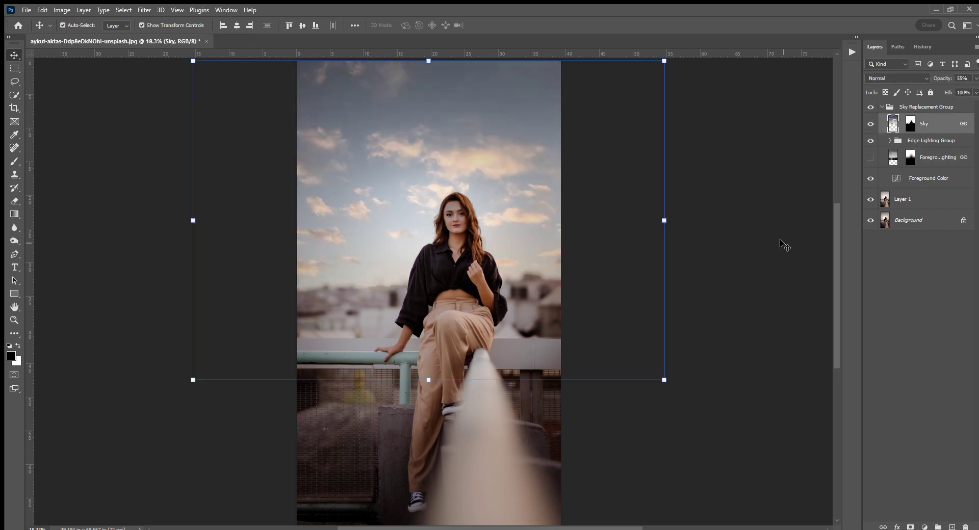
Step: Set up the Eraser with a brush size of 200 and 100% opacity near the woman's face
left_click(706, 297)
scroll(459, 214, "up", 10)
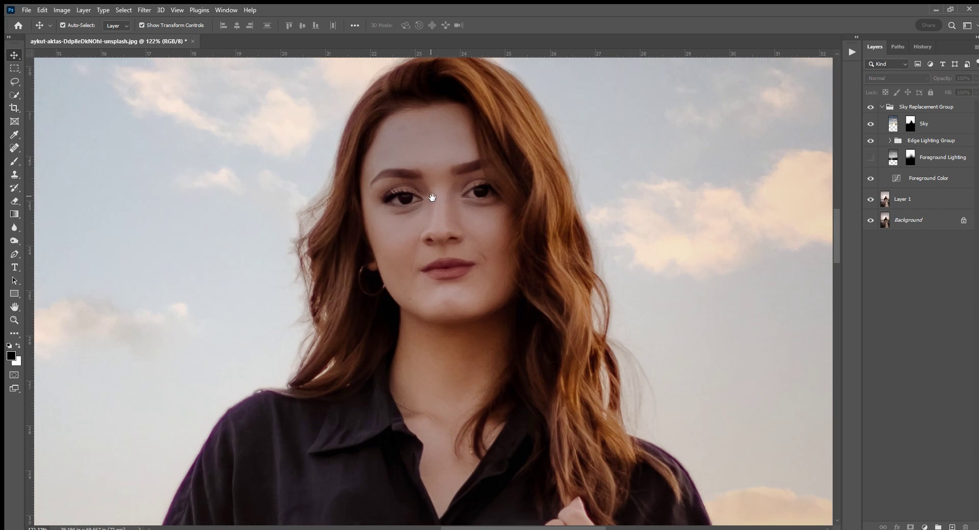
left_click_drag(432, 197, 453, 250)
left_click(462, 243)
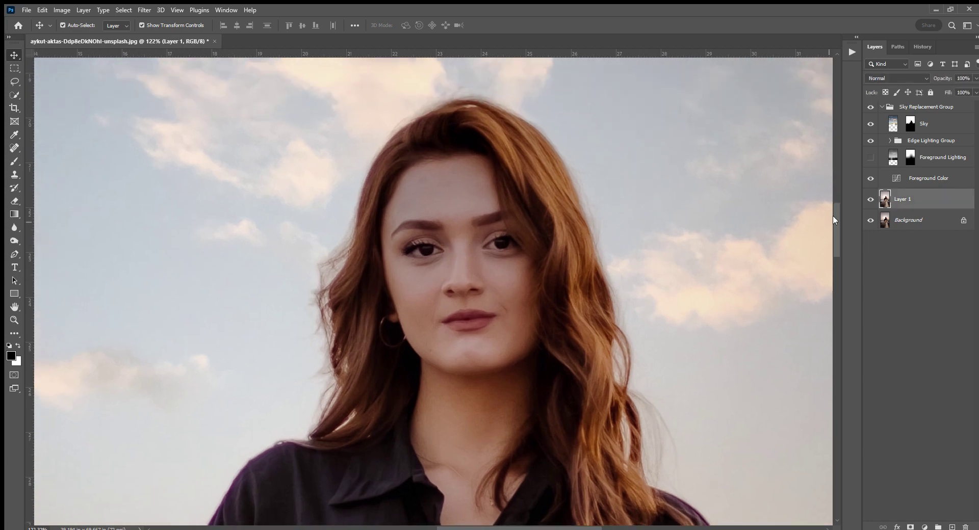
left_click(421, 310)
key("e")
scroll(421, 306, "up", 1)
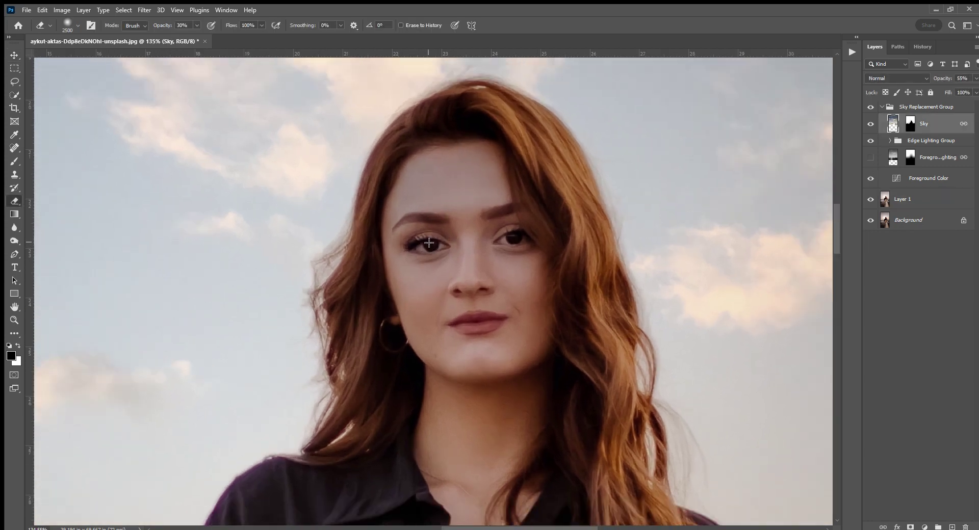
scroll(471, 213, "down", 2)
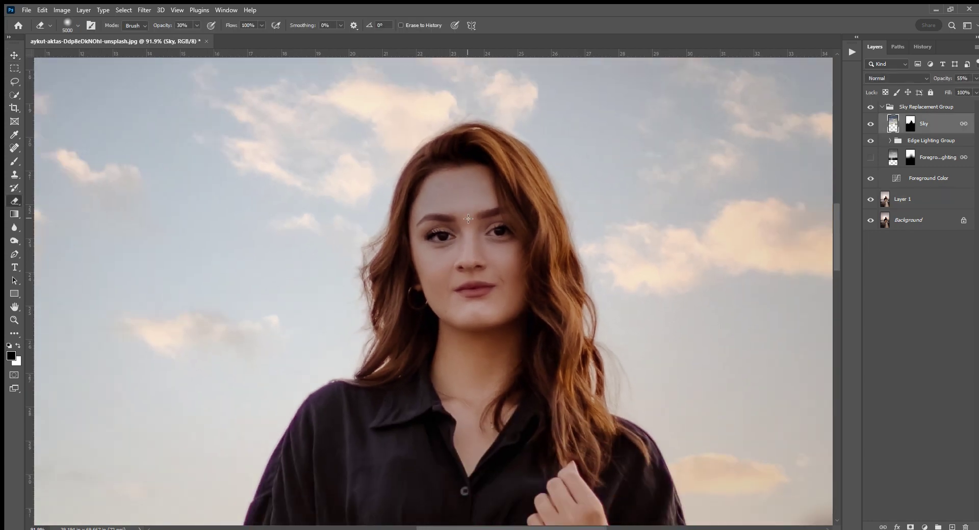
key("bracketleft")
key("bracketleft")
key("bracketleft")
key("bracketleft")
key("bracketleft")
key("bracketleft")
key("bracketleft")
key("bracketleft")
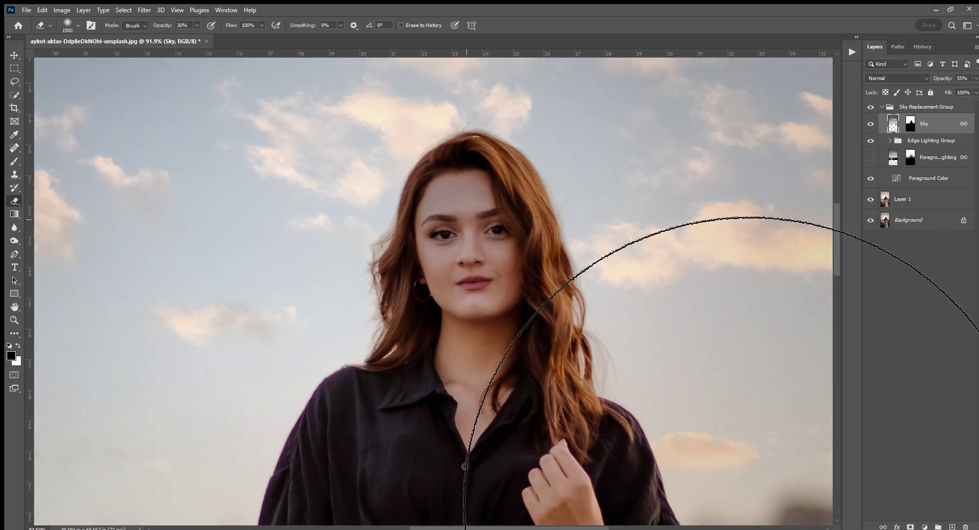
scroll(504, 250, "up", 2)
key("0")
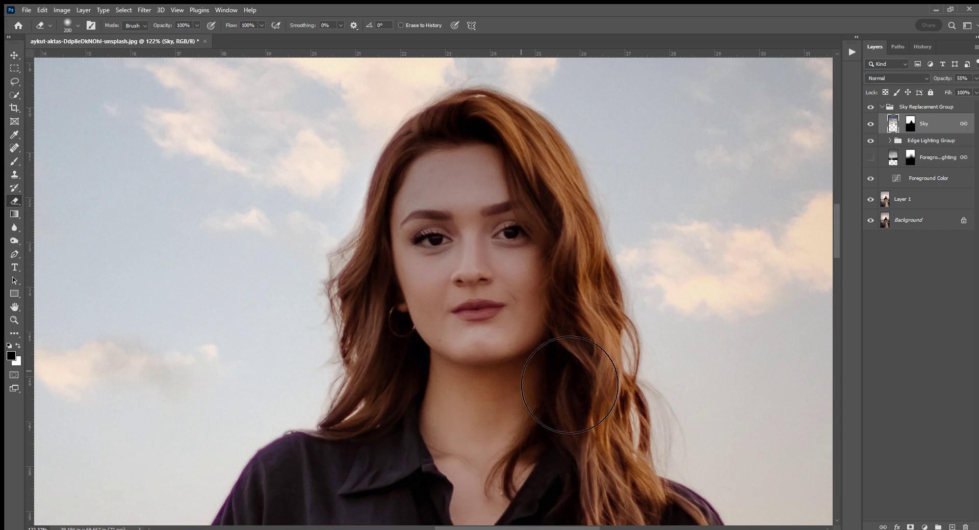
Step: Retouch small blemishes around the mouth and chin on Layer 1 using the Spot Healing Brush at size 10
key("v")
left_click(891, 199)
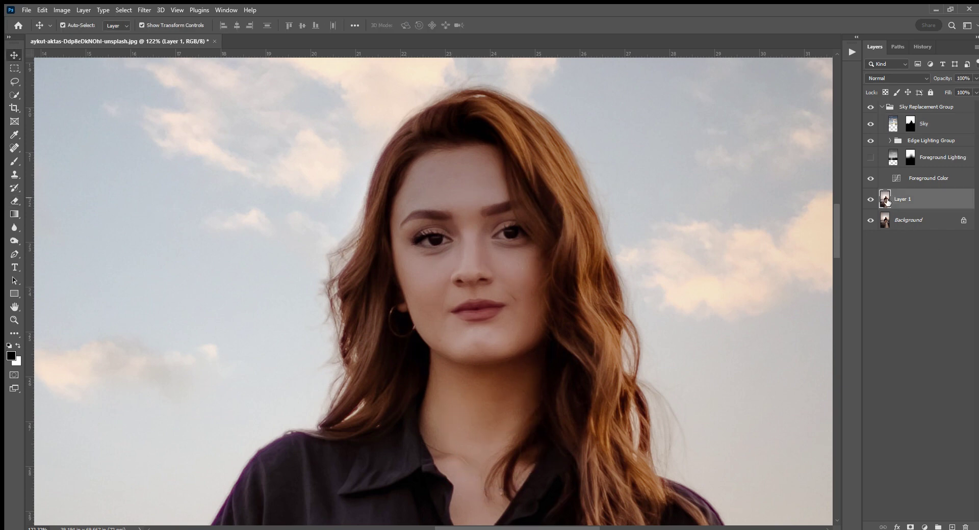
scroll(439, 253, "up", 5)
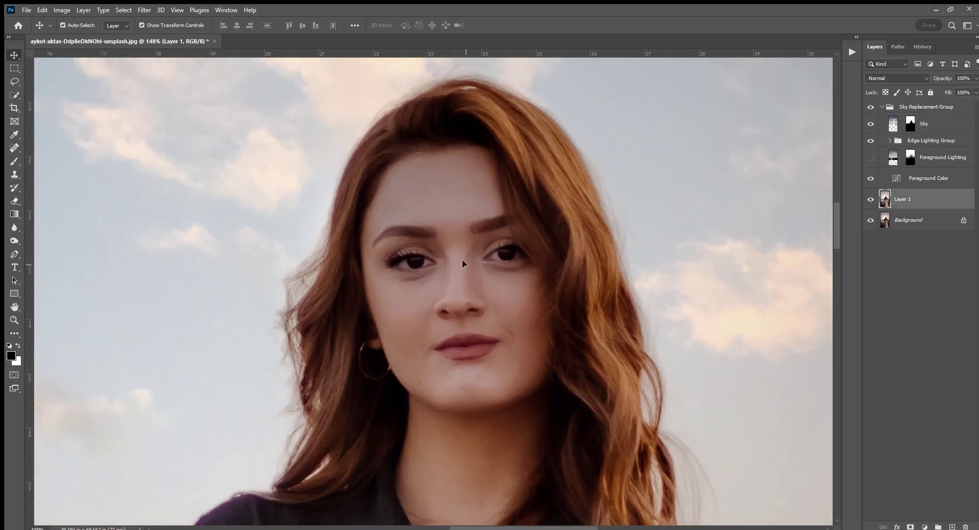
scroll(437, 278, "up", 3)
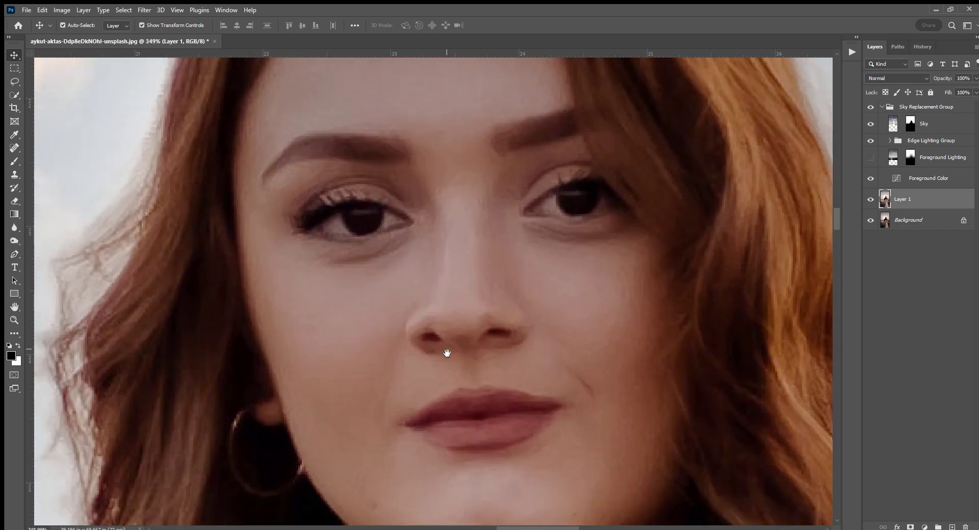
key("j")
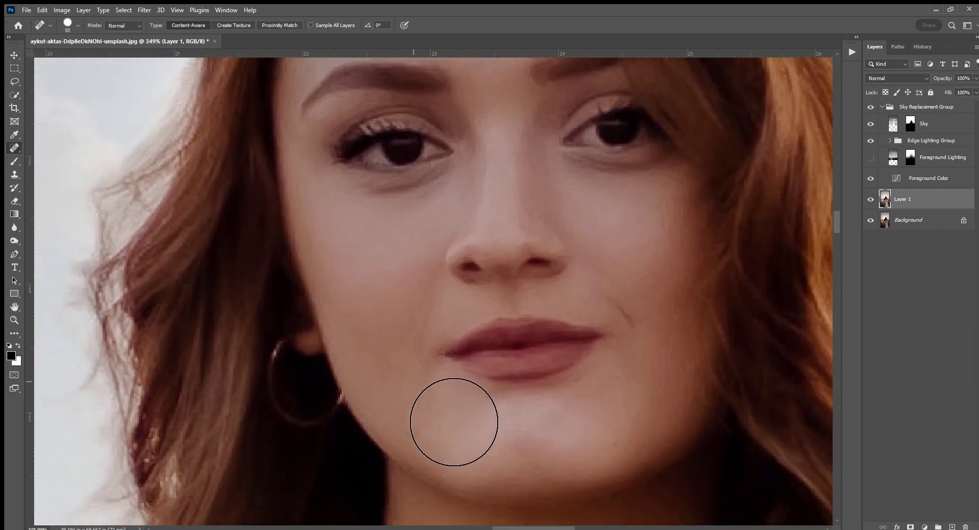
key("bracketleft")
key("bracketleft")
key("bracketleft")
key("bracketleft")
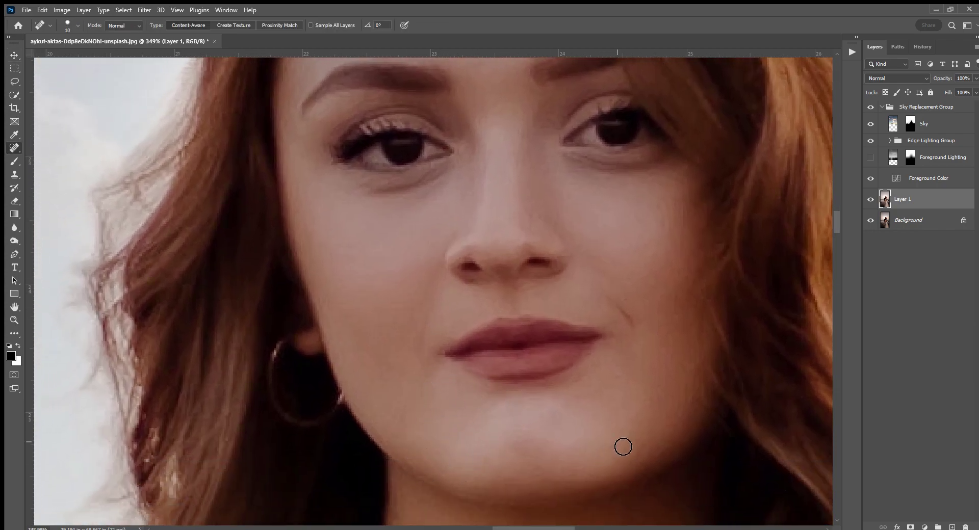
scroll(619, 403, "up", 2)
left_click_drag(619, 332, 644, 381)
scroll(637, 385, "down", 3)
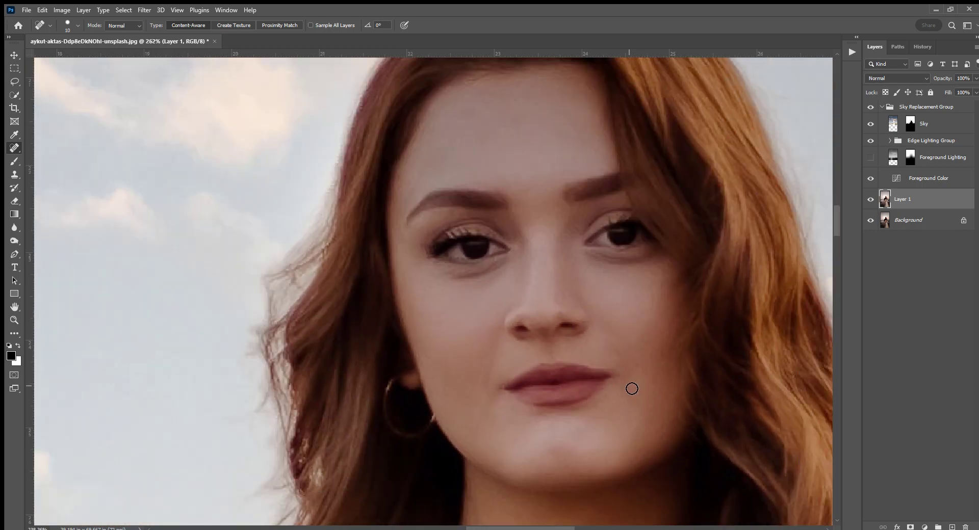
Step: Retouch the small skin blemishes on the woman's forehead with the Spot Healing Brush
scroll(631, 388, "up", 2)
scroll(493, 207, "up", 1)
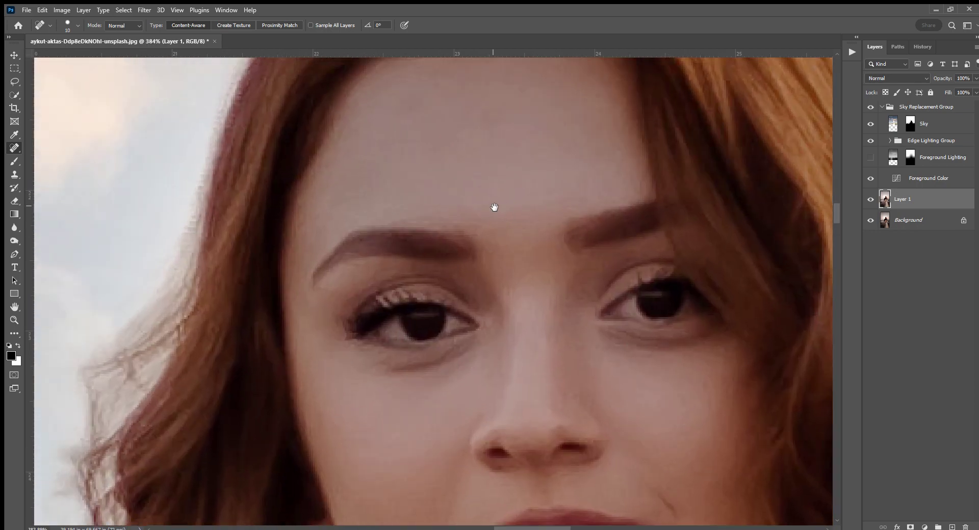
scroll(505, 209, "up", 2)
left_click_drag(510, 205, 466, 227)
left_click_drag(436, 202, 401, 198)
scroll(520, 310, "down", 1)
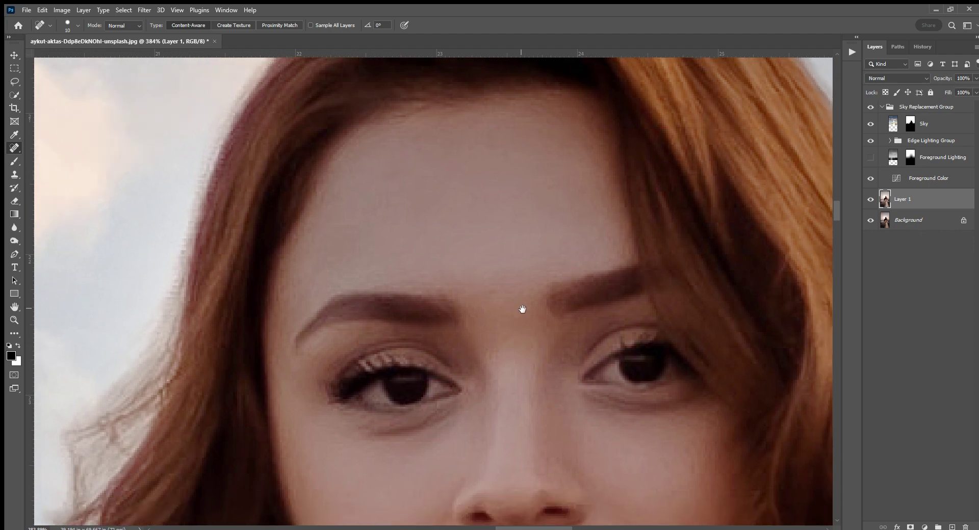
left_click(557, 240)
scroll(461, 208, "down", 3)
scroll(461, 208, "down", 2)
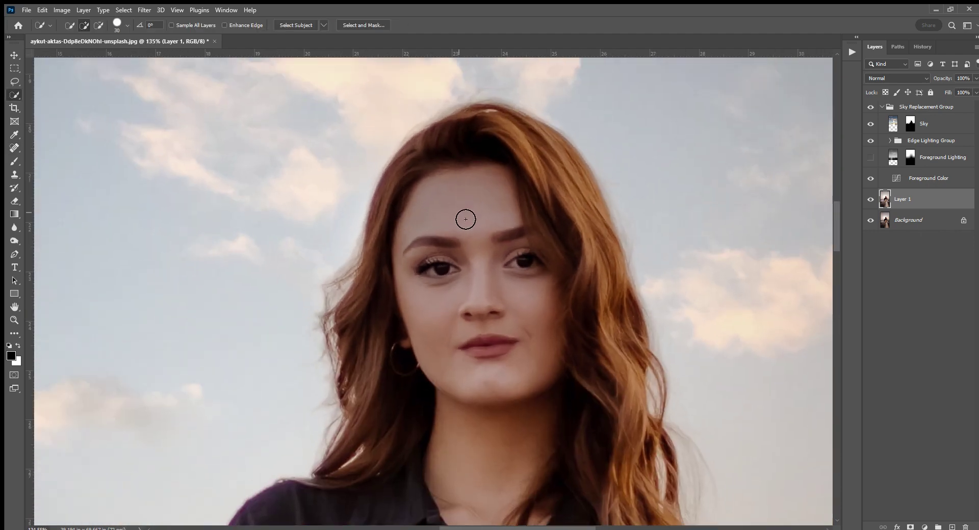
Step: Erase the smoothing on Layer 1 over the woman's eyes with the Eraser at size 30 and 100% opacity
key("w")
key("e")
scroll(428, 276, "up", 6)
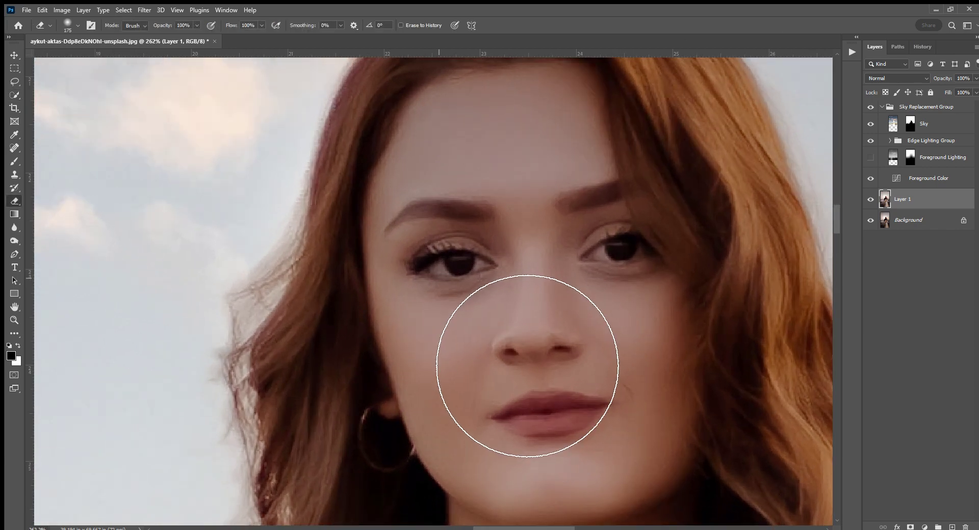
key("bracketright")
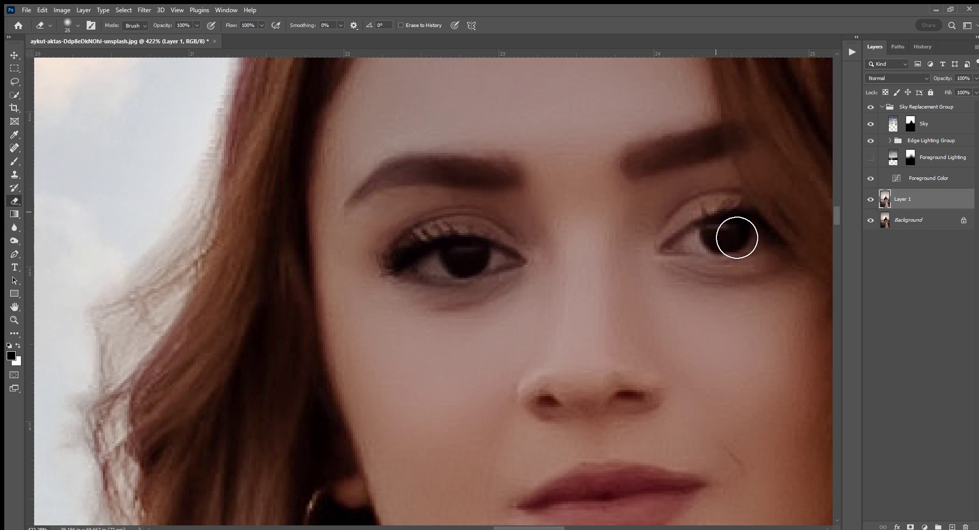
key("bracketright")
scroll(651, 160, "down", 5)
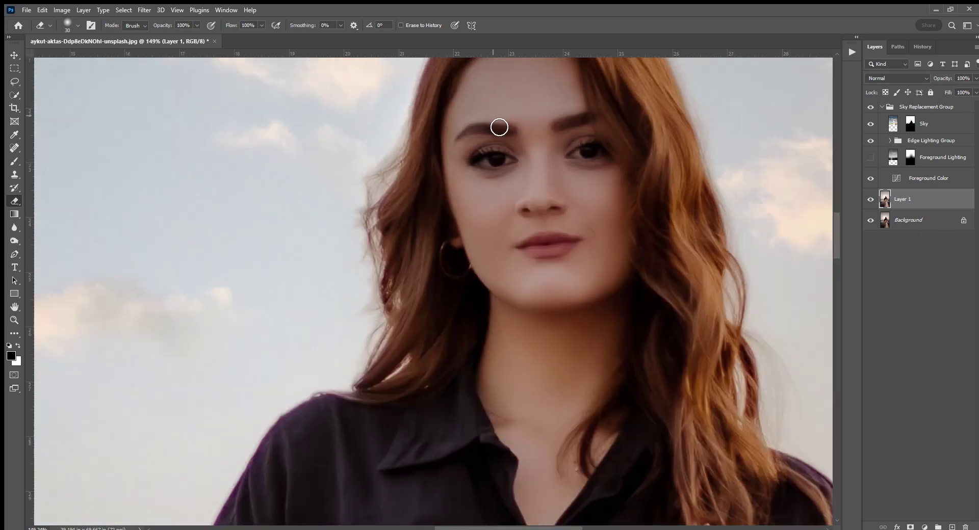
scroll(545, 221, "down", 5)
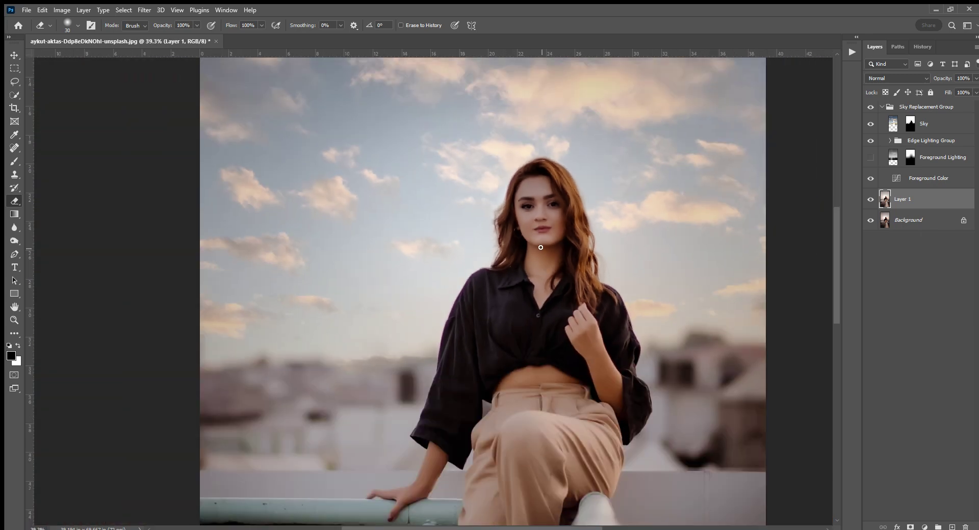
scroll(540, 247, "down", 1)
Step: Merge Layer 1 with the Background and duplicate the merged Background layer
key("v")
scroll(538, 246, "down", 1)
left_click(906, 220)
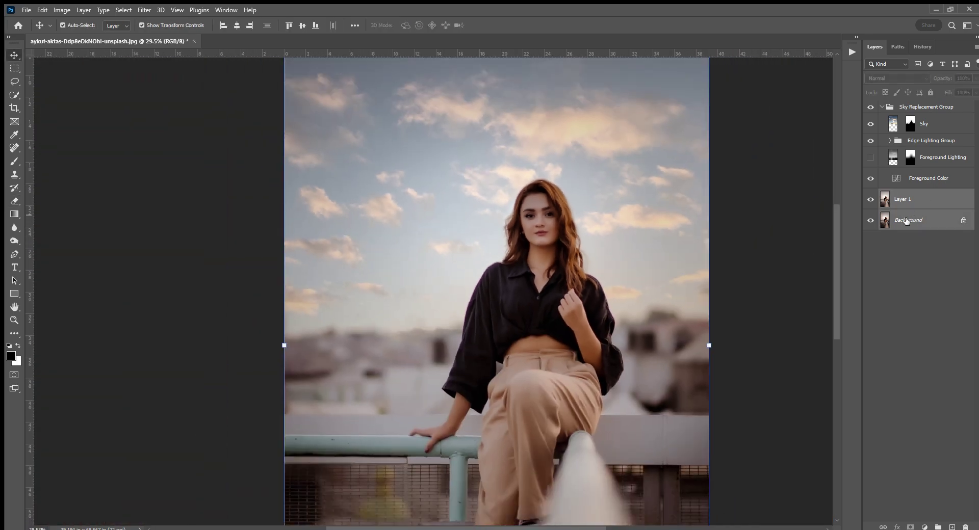
key("ctrl+j")
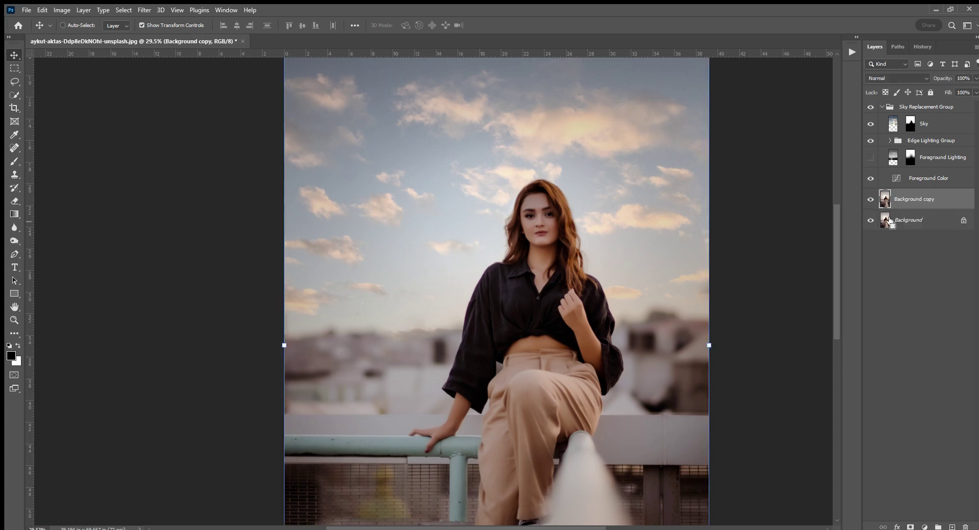
Step: Stamp all visible layers into a new merged layer above the Sky Replacement Group
scroll(540, 214, "up", 5)
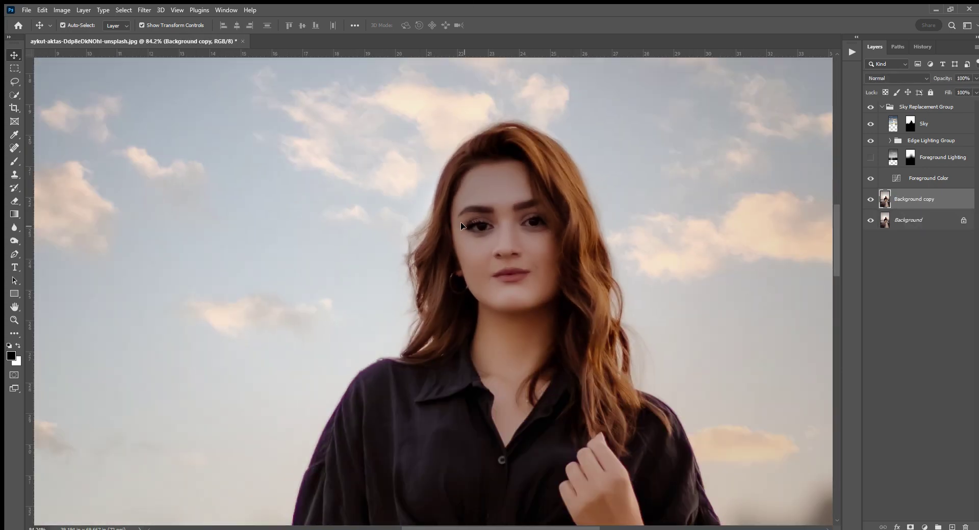
scroll(462, 226, "down", 6)
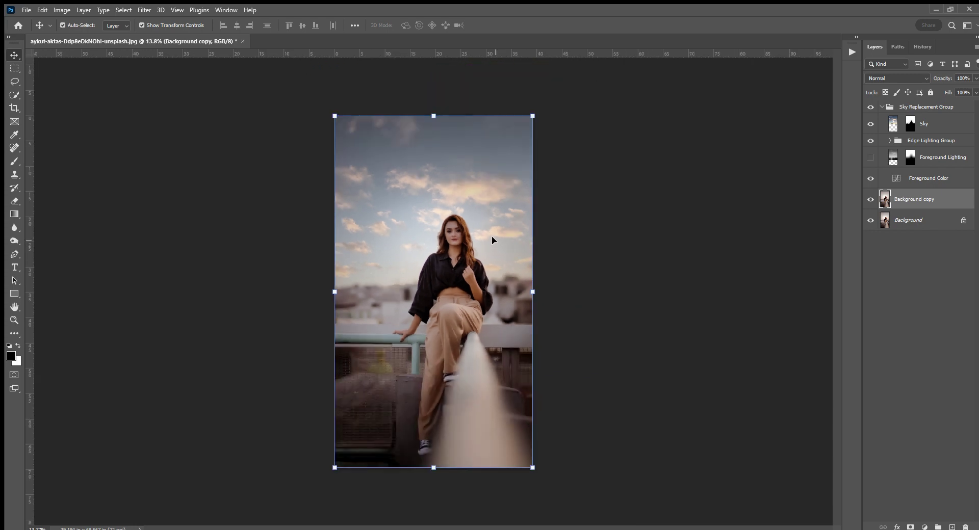
key("ctrl")
key("ctrl+space")
key("ctrl")
key("ctrl+shift+alt+e")
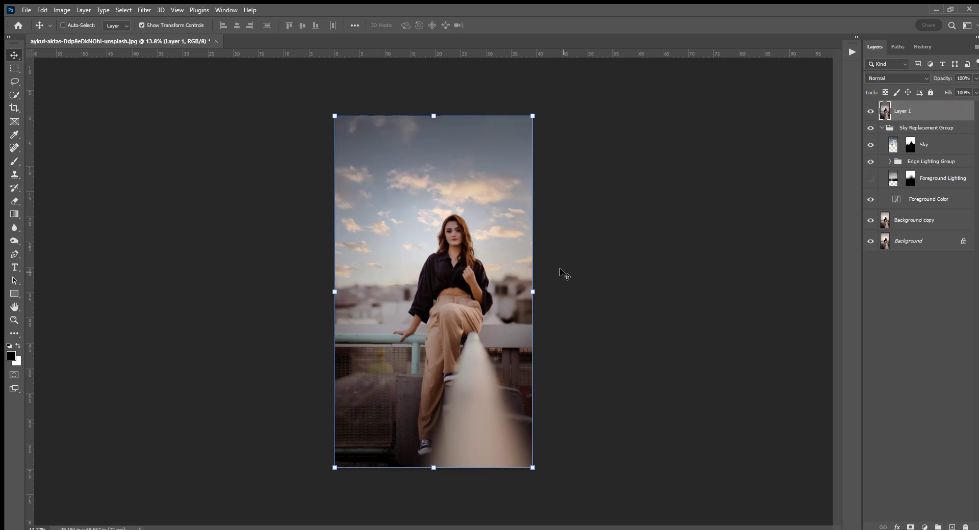
key("ctrl")
key("ctrl")
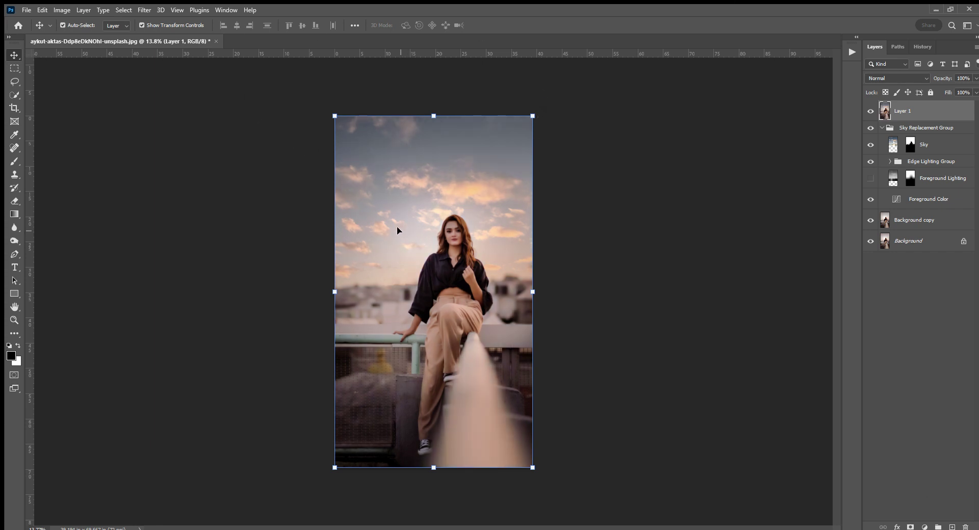
scroll(381, 143, "up", 1)
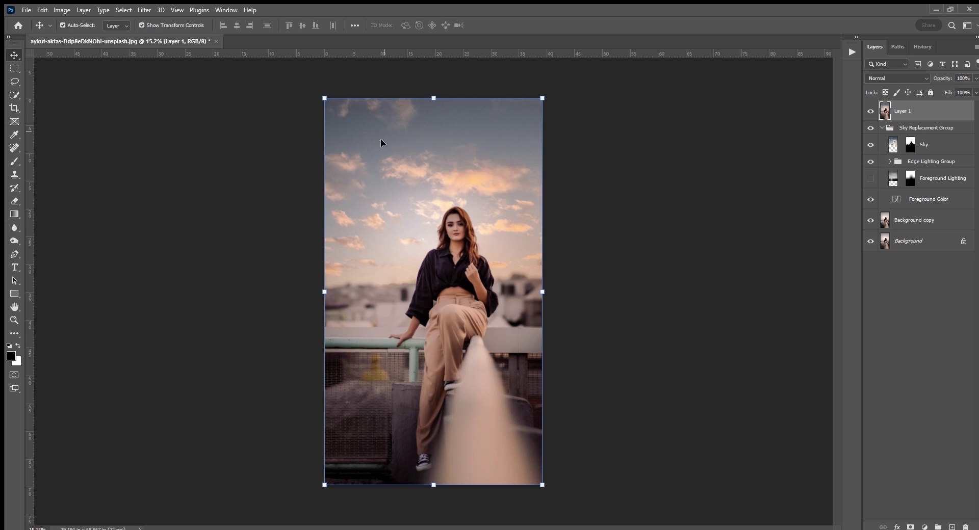
scroll(381, 140, "up", 1)
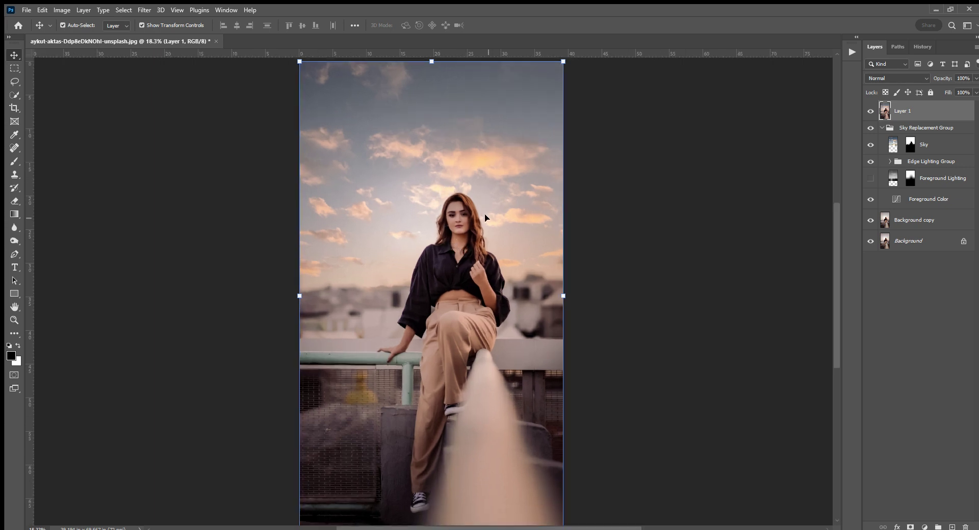
scroll(485, 218, "down", 1)
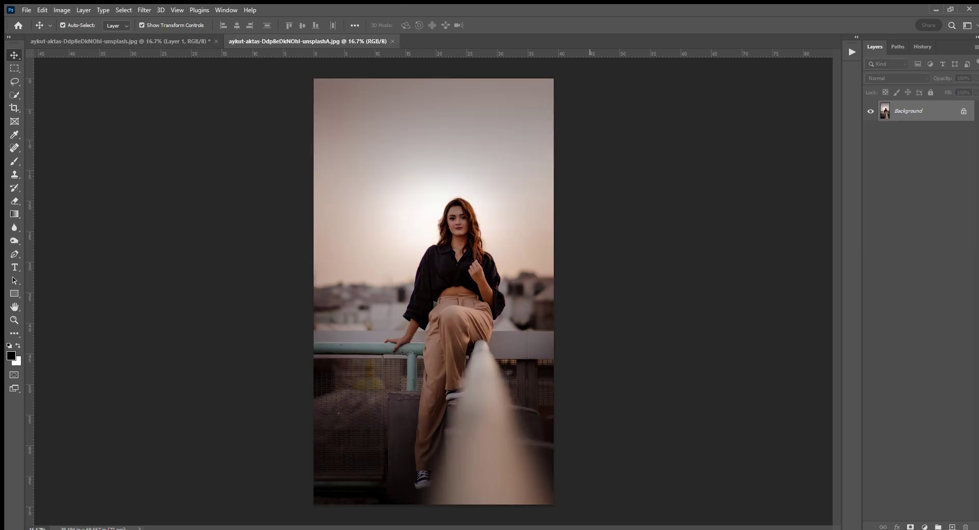
Step: Copy the entire original photo, close its document, and paste it as the top layer of the edited image
key("ctrl+a")
key("ctrl+c")
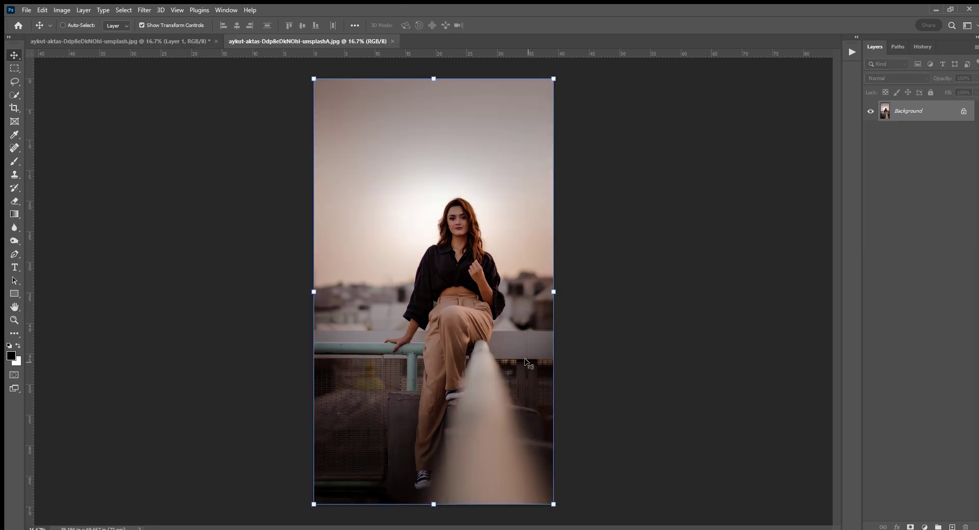
key("ctrl+w")
key("ctrl+v")
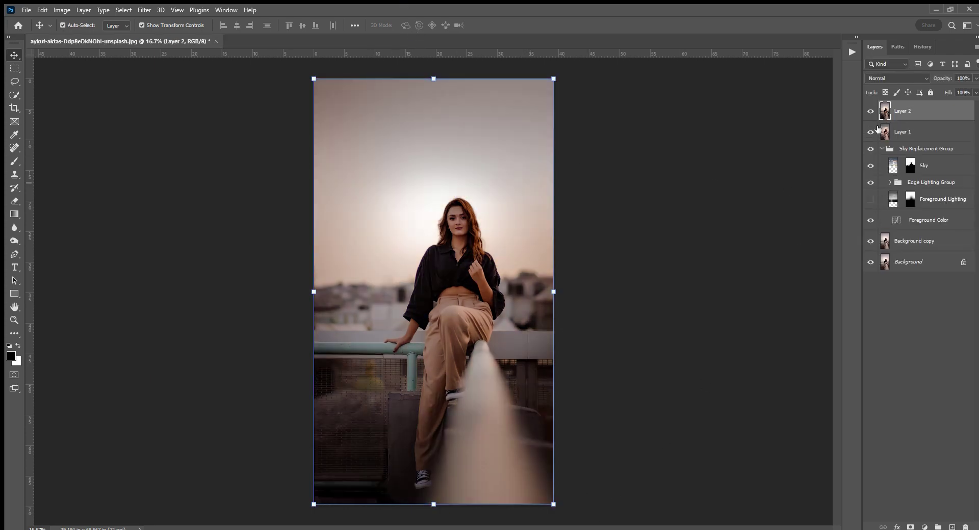
Step: Compare before and after by toggling the pasted original photo's visibility, leaving that layer hidden
left_click(870, 111)
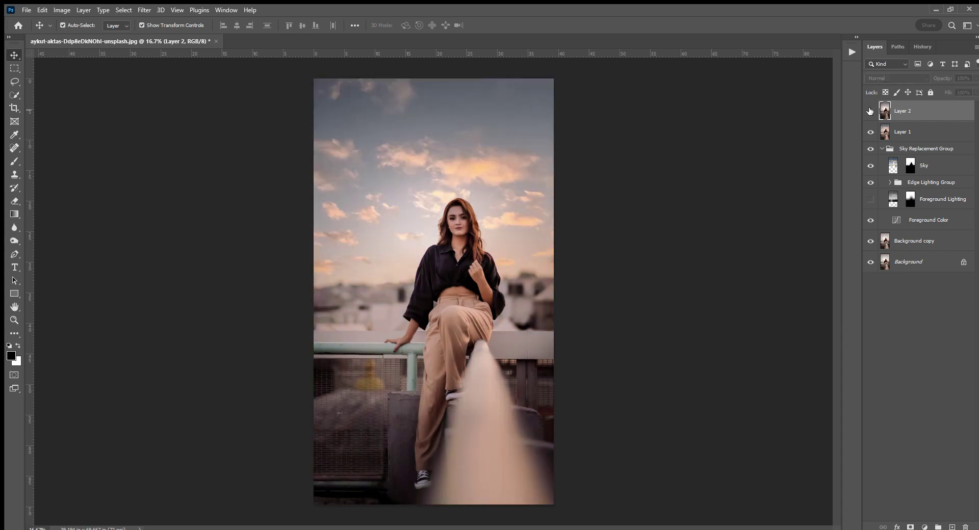
left_click(870, 110)
left_click(870, 111)
left_click(870, 111)
left_click(870, 111)
left_click(870, 110)
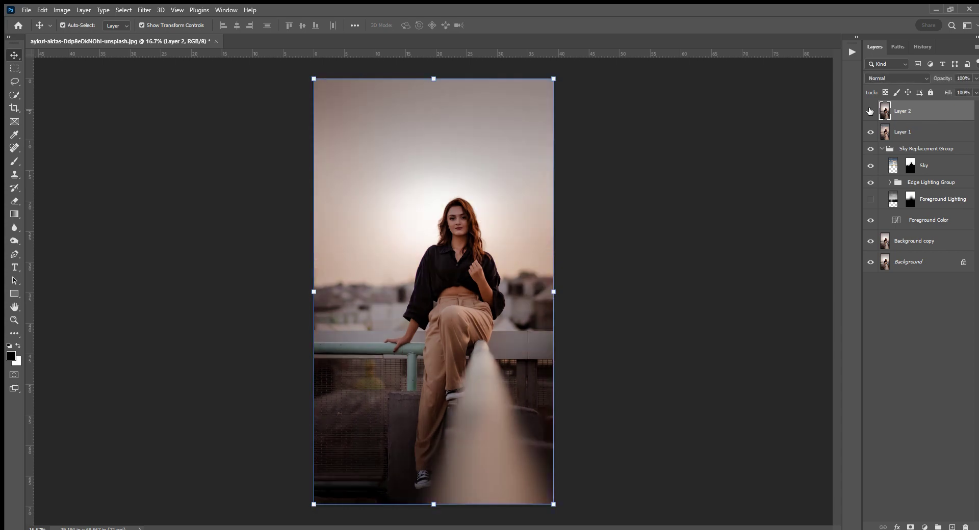
left_click(869, 111)
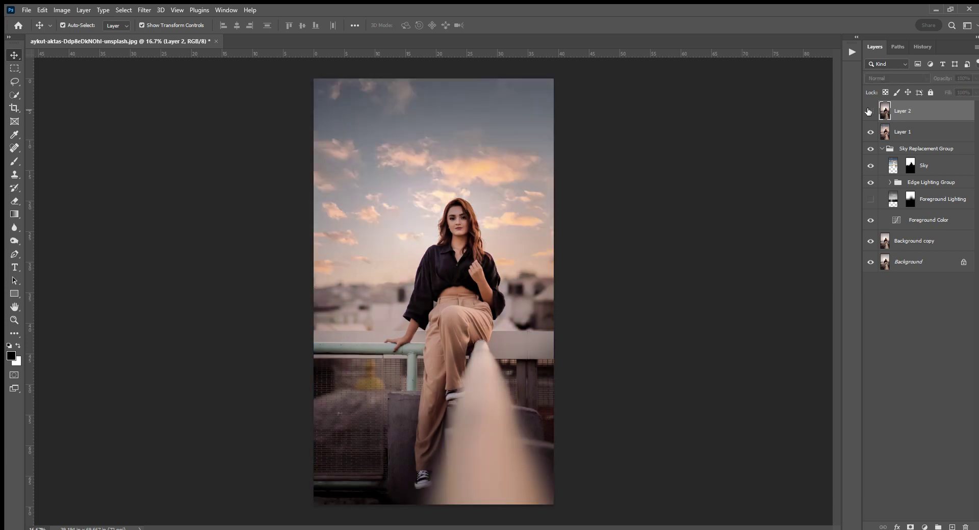